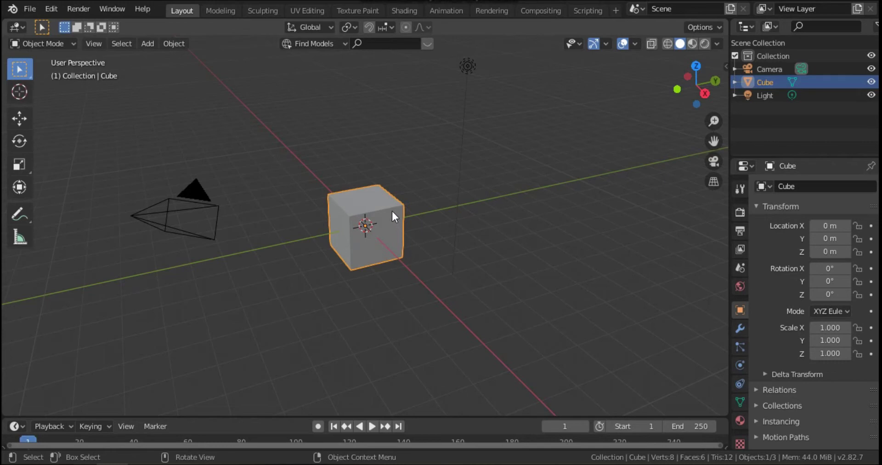
Delete the default cube and add a Round Cube mesh
key(Delete)
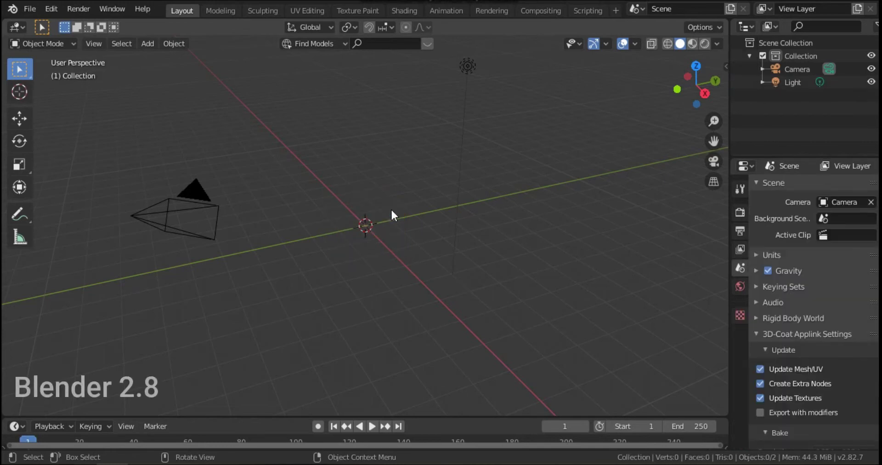
click(147, 44)
mouse_move(167, 58)
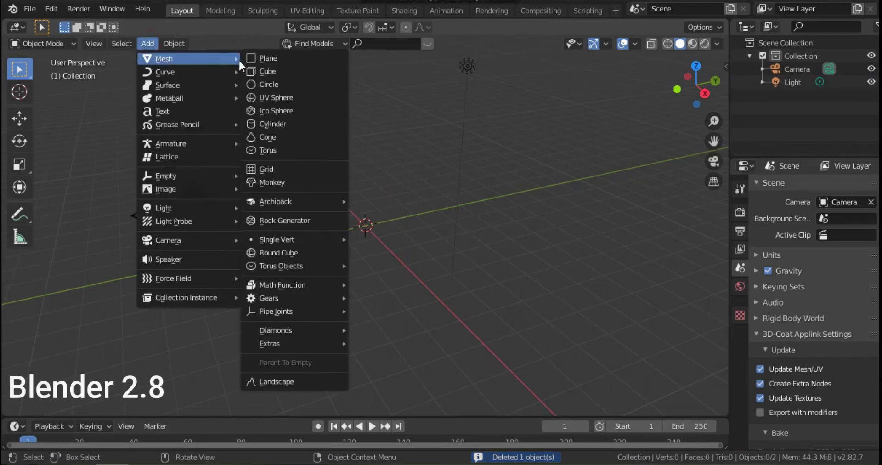
click(285, 252)
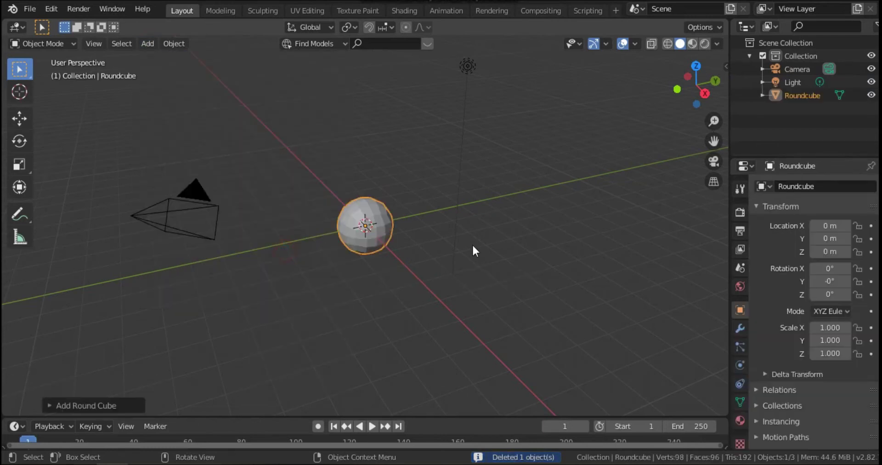
Add a Subdivision Surface with Render and Viewport at 4, apply it, and shade smooth
click(740, 328)
click(816, 187)
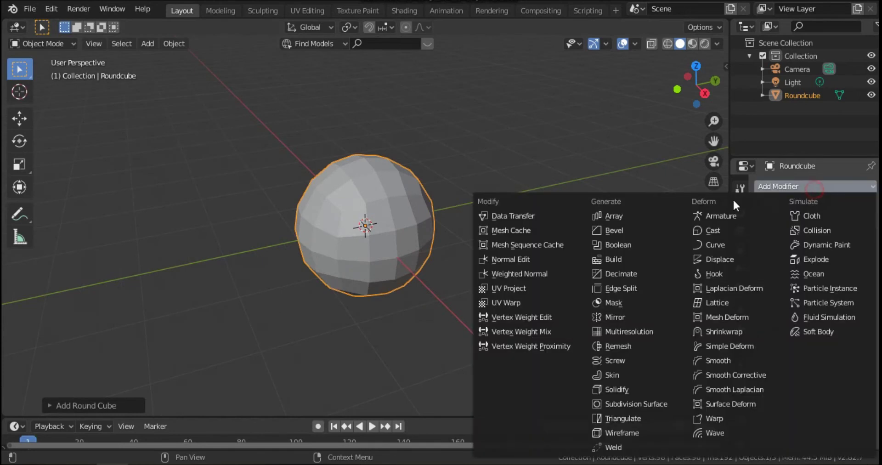
click(626, 401)
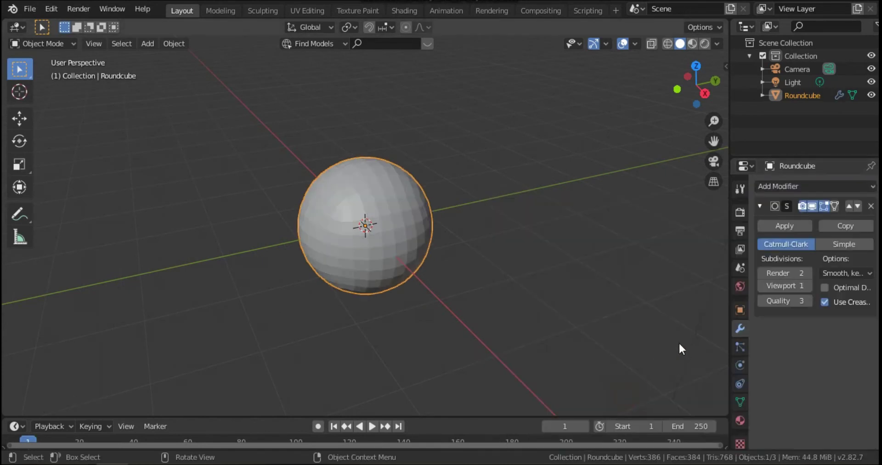
click(808, 273)
click(808, 273)
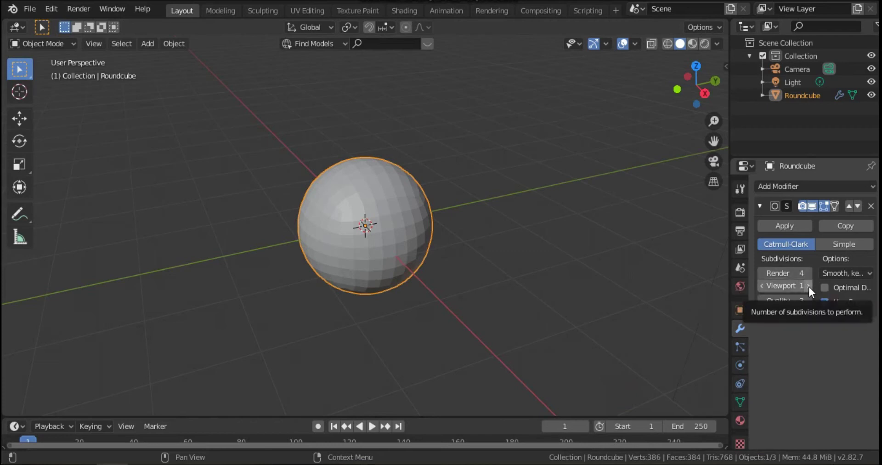
click(809, 286)
click(808, 286)
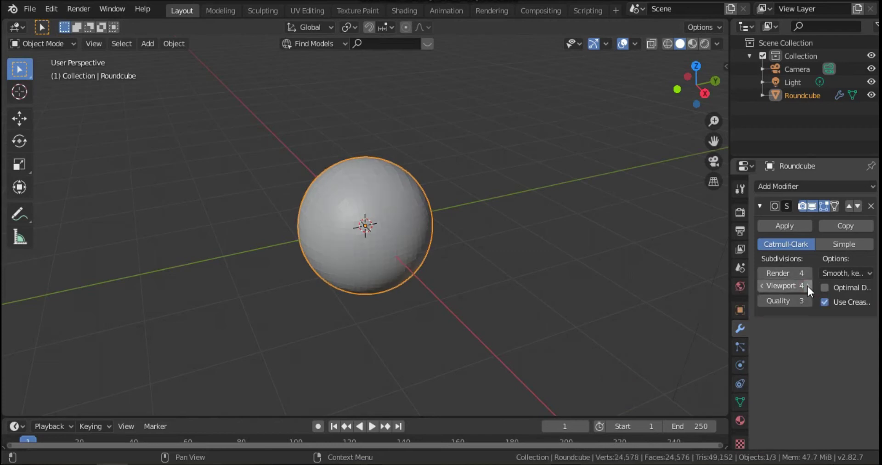
click(788, 225)
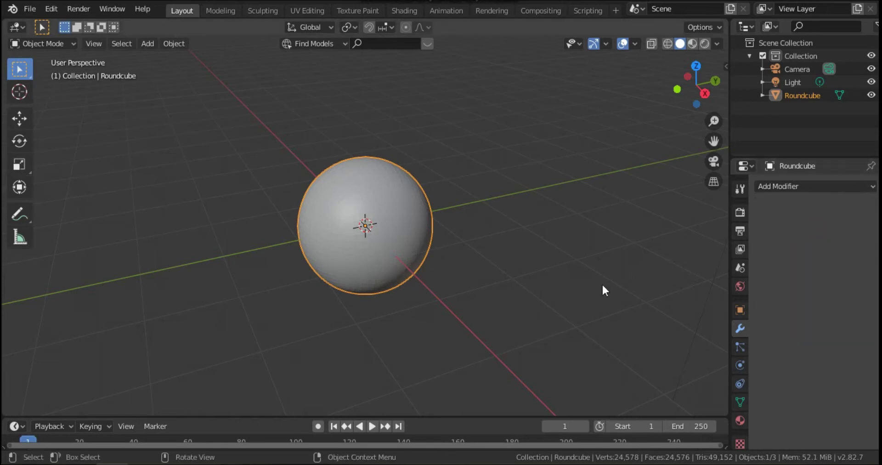
click(173, 44)
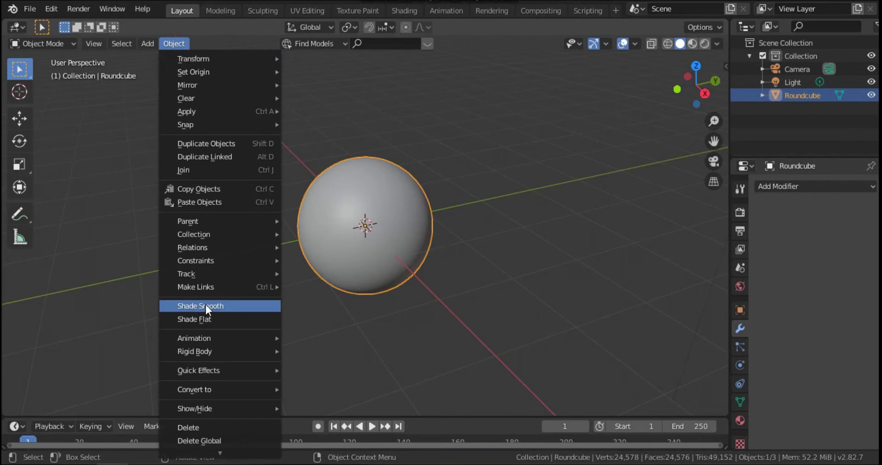
click(225, 304)
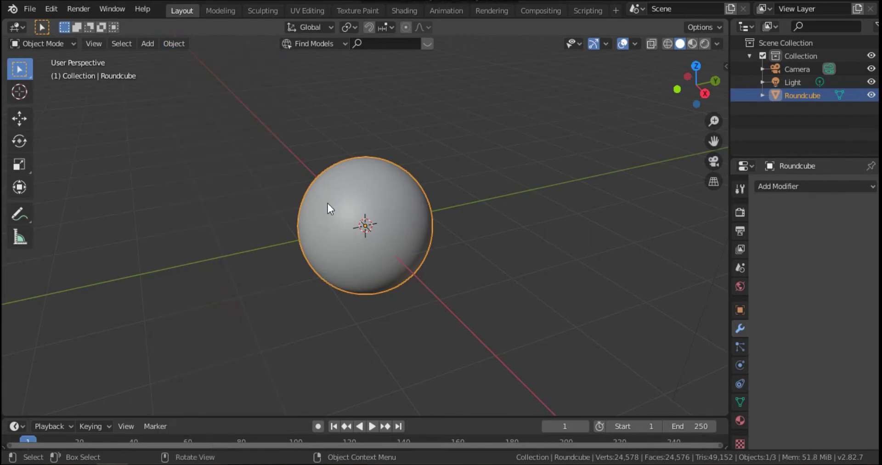
From front view, scale the sphere down on Z to about 0.43, flattening it into an oval
click(19, 165)
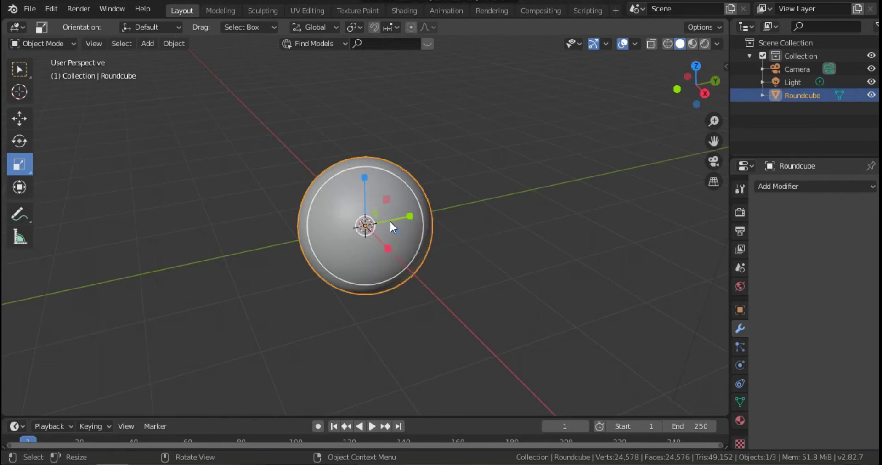
key(KP_1)
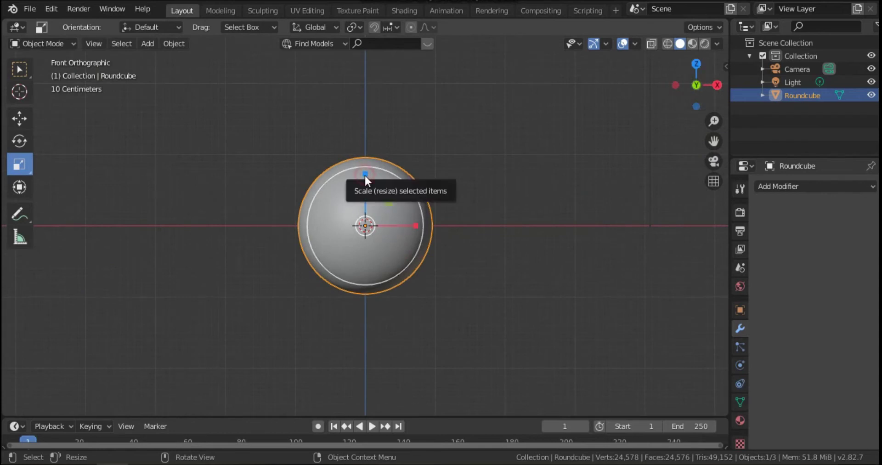
drag(365, 175, 361, 206)
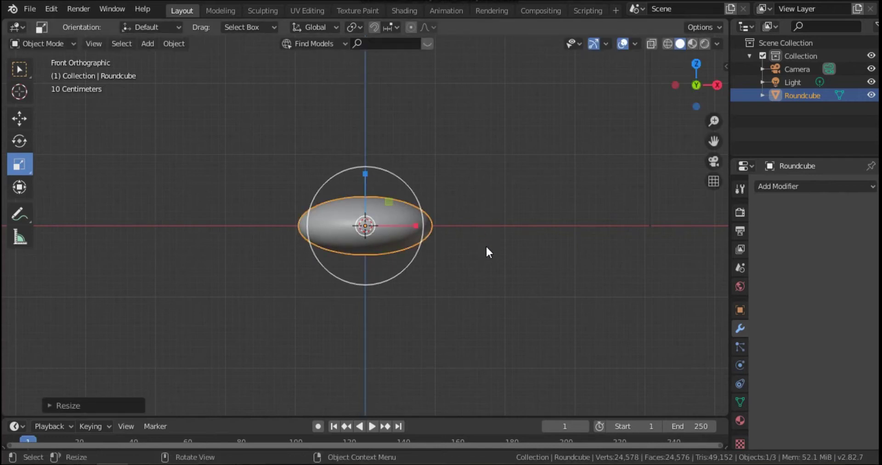
middle_drag(512, 212, 549, 246)
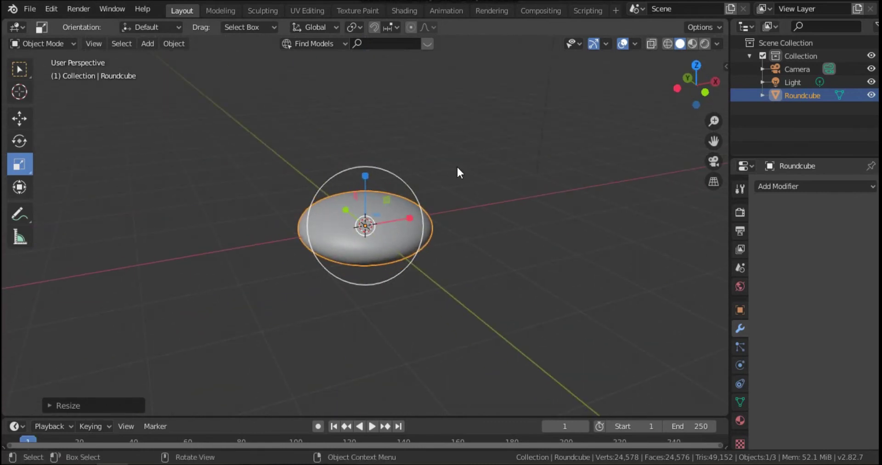
In Sculpting, set the Draw brush to Subtract and carve a dimple into the disc's top centre
click(259, 9)
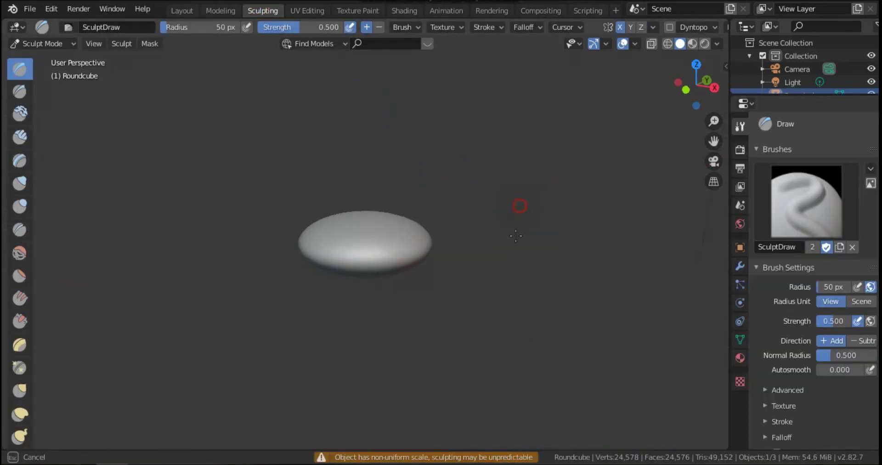
middle_drag(528, 226, 381, 248)
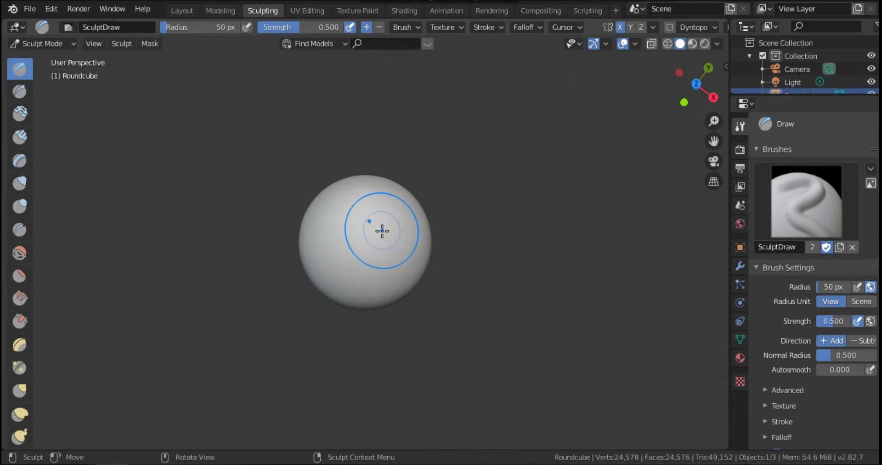
click(379, 27)
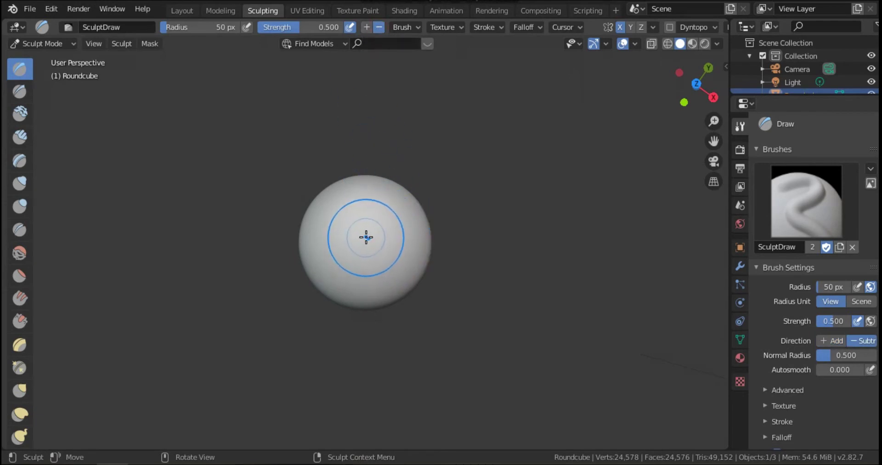
mouse_move(364, 237)
mouse_down()
mouse_move(357, 255)
mouse_move(379, 251)
mouse_move(371, 226)
mouse_move(385, 246)
mouse_move(372, 256)
mouse_move(364, 240)
mouse_move(375, 243)
mouse_move(355, 250)
mouse_move(367, 228)
mouse_move(378, 243)
mouse_move(366, 247)
mouse_move(390, 236)
mouse_up()
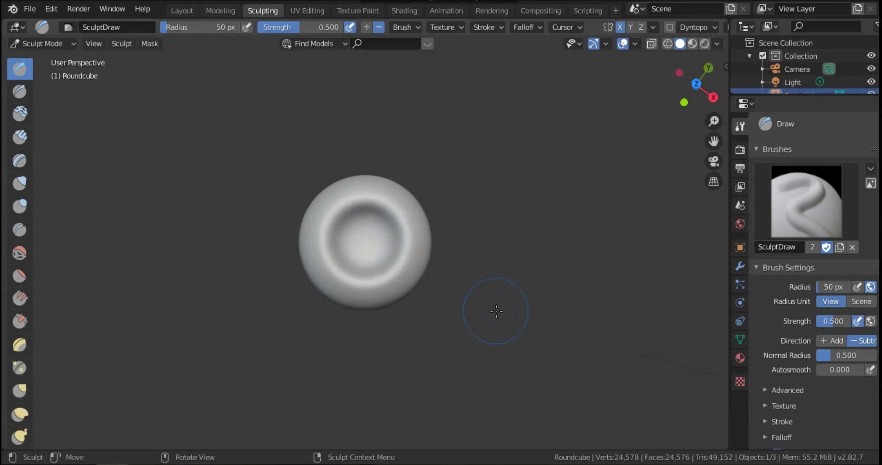
Carve a matching dimple into the centre of the disc's underside
middle_drag(497, 312, 441, 216)
mouse_move(429, 315)
middle_down()
mouse_move(396, 357)
mouse_move(419, 164)
mouse_move(381, 260)
middle_up()
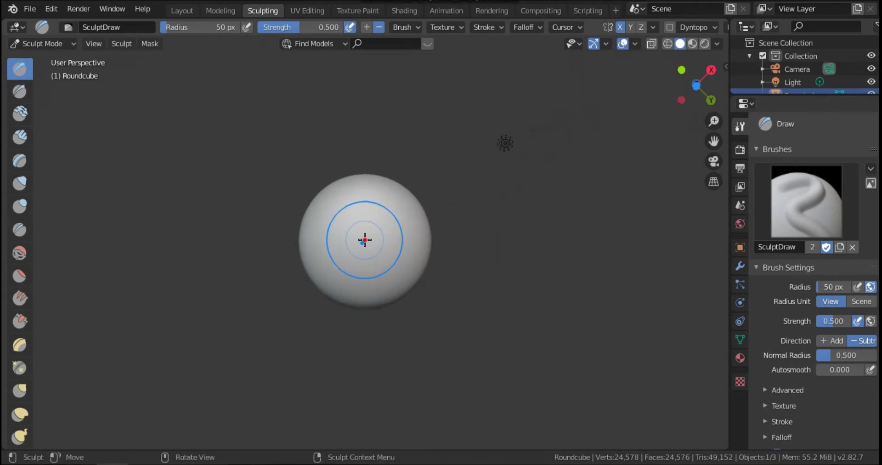
mouse_move(365, 240)
mouse_down()
mouse_move(347, 236)
mouse_move(354, 255)
mouse_move(366, 257)
mouse_move(374, 236)
mouse_move(386, 235)
mouse_move(386, 247)
mouse_move(365, 242)
mouse_move(371, 236)
mouse_move(371, 252)
mouse_move(354, 249)
mouse_move(356, 231)
mouse_move(373, 231)
mouse_move(384, 246)
mouse_move(375, 257)
mouse_move(368, 230)
mouse_up()
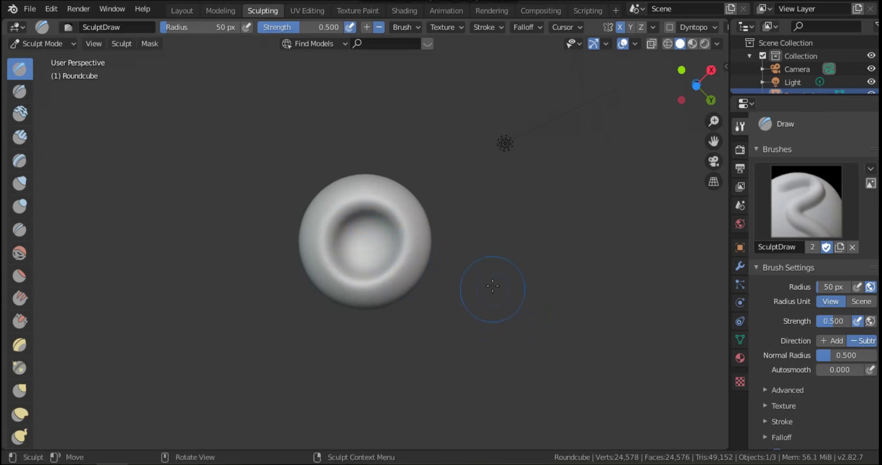
middle_drag(492, 285, 423, 413)
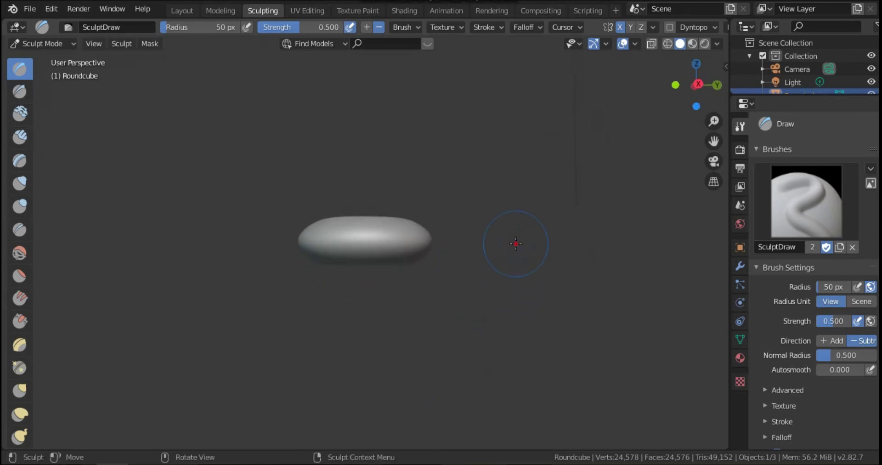
mouse_move(508, 256)
middle_down()
mouse_move(441, 152)
mouse_move(411, 70)
middle_up()
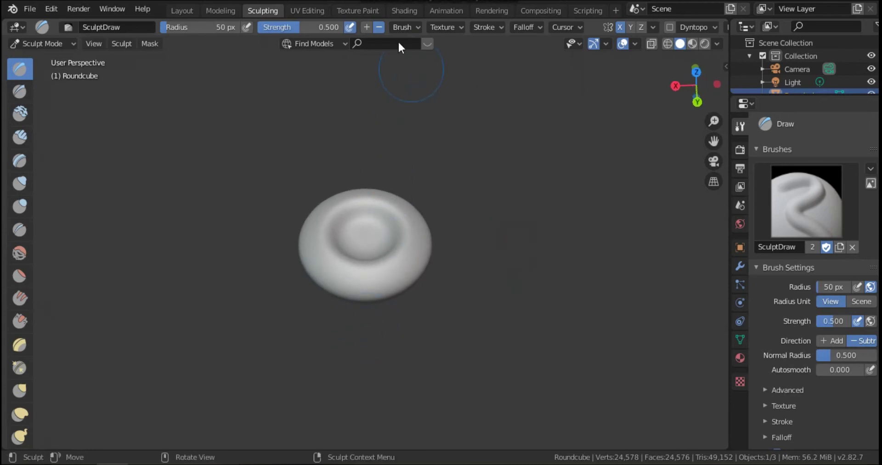
Back in Layout, add a Displace modifier to the disc
click(178, 10)
click(514, 244)
click(419, 228)
middle_drag(419, 228, 567, 299)
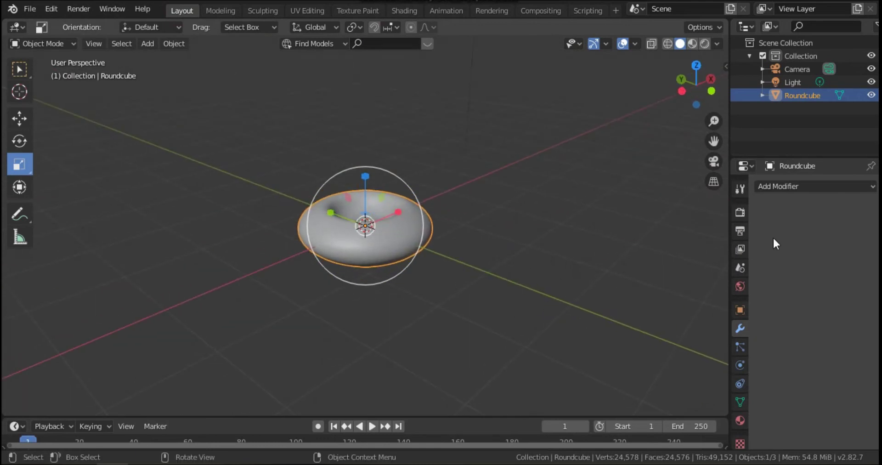
click(809, 186)
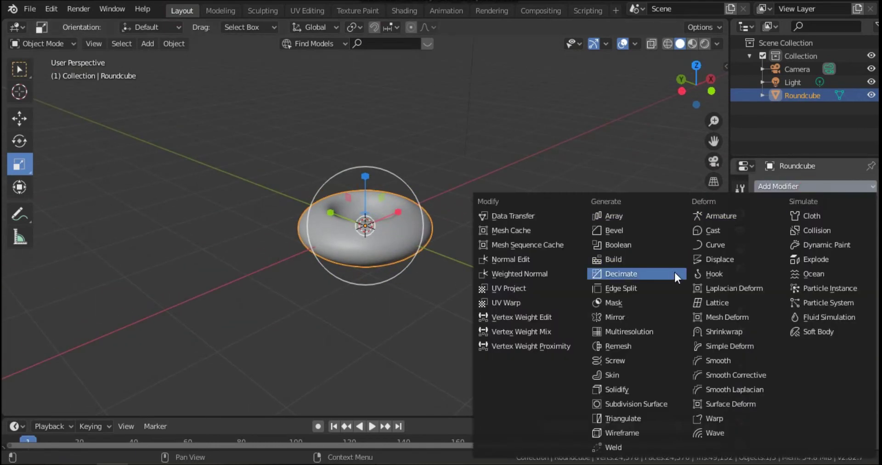
click(716, 259)
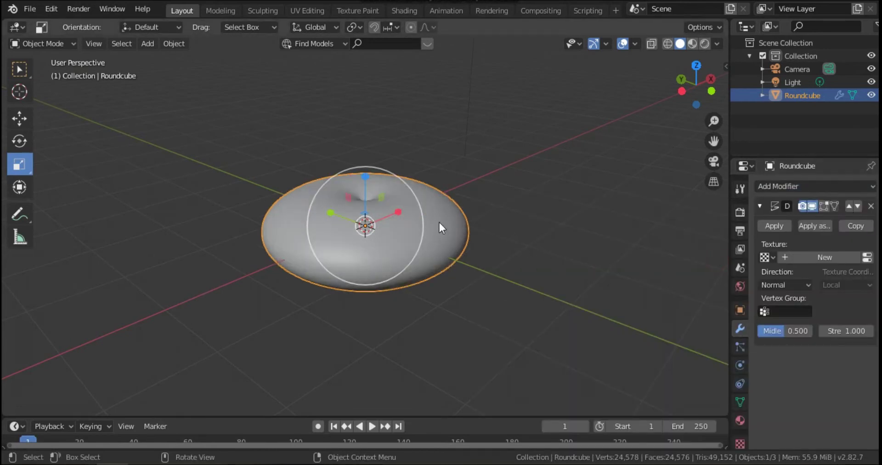
Give the displacement a new Clouds texture with Improved Perlin noise basis
click(867, 257)
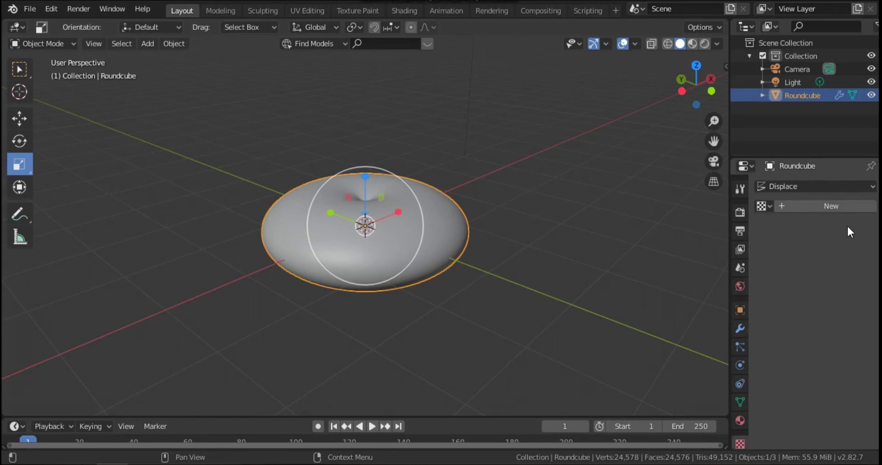
click(839, 208)
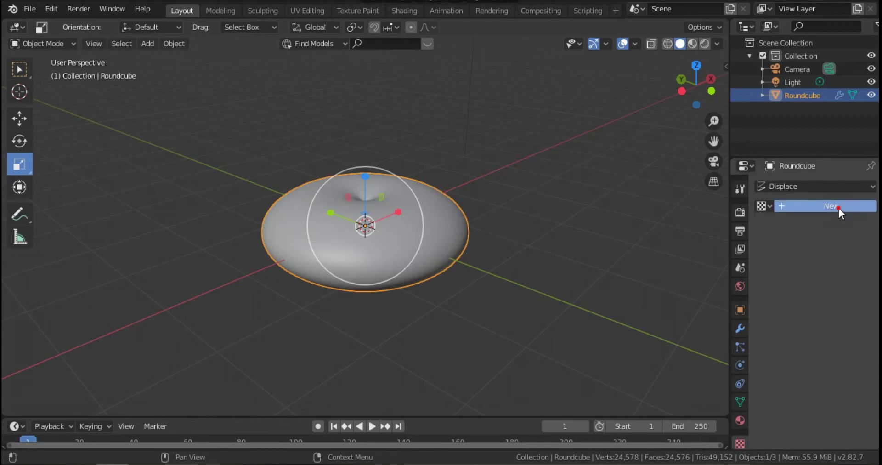
click(835, 225)
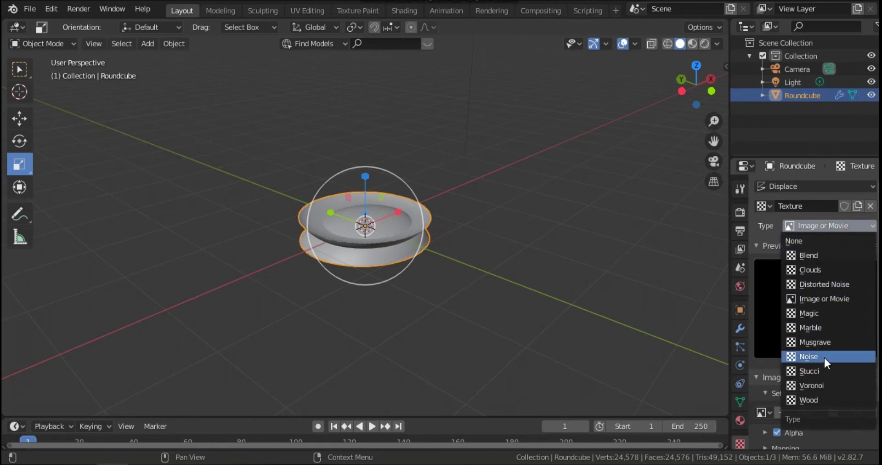
click(814, 270)
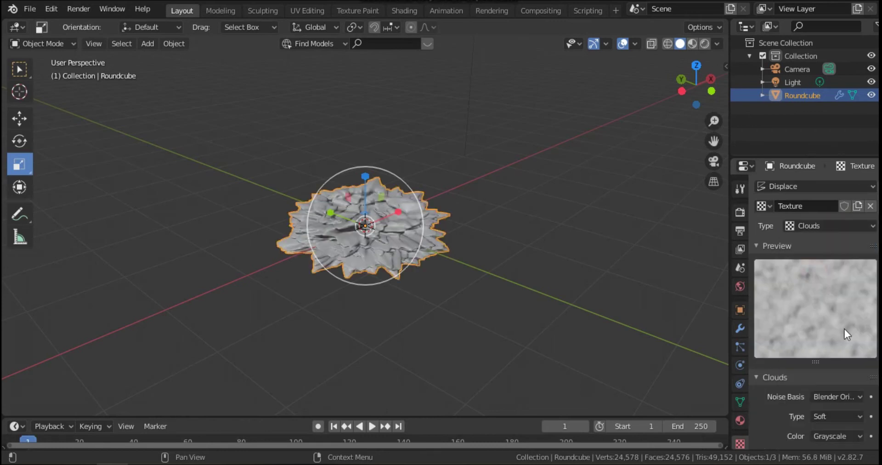
click(830, 396)
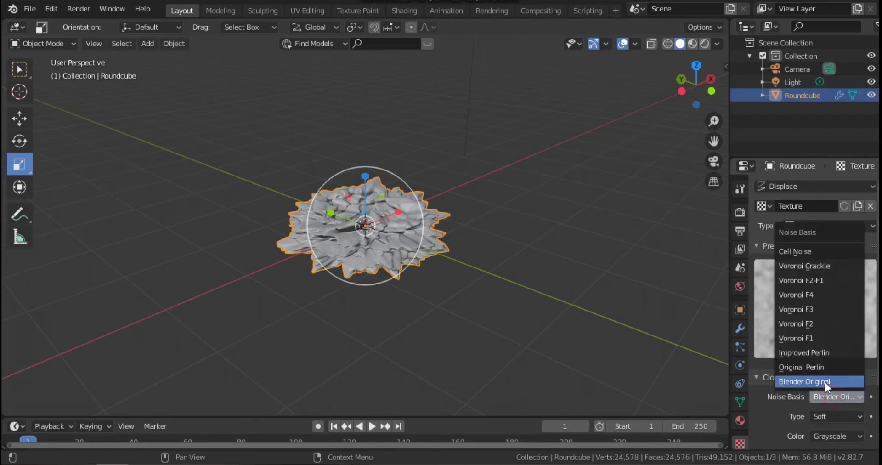
click(821, 352)
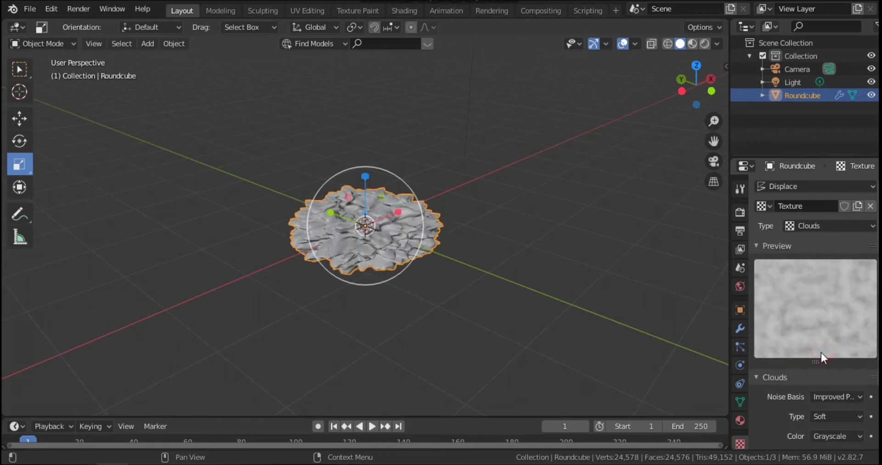
click(738, 327)
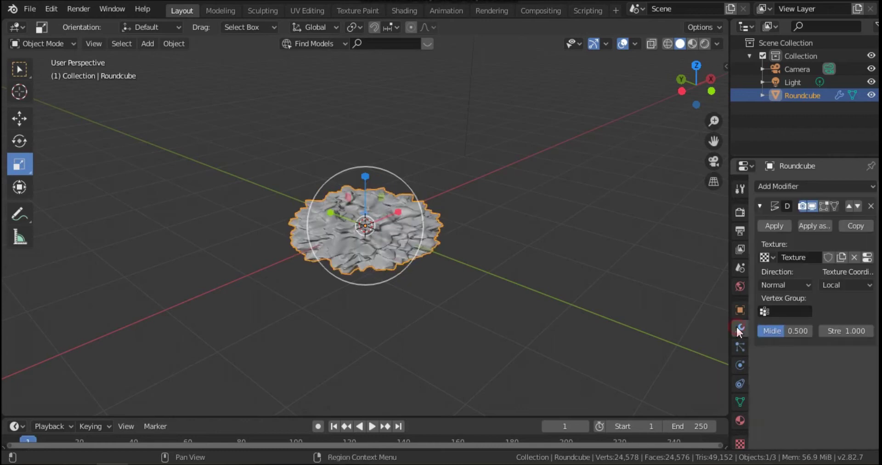
Set the Displace modifier's Strength to -0.050
click(822, 331)
click(822, 331)
click(822, 331)
click(822, 331)
click(822, 331)
click(822, 330)
click(822, 331)
click(822, 331)
click(823, 331)
click(822, 330)
click(822, 331)
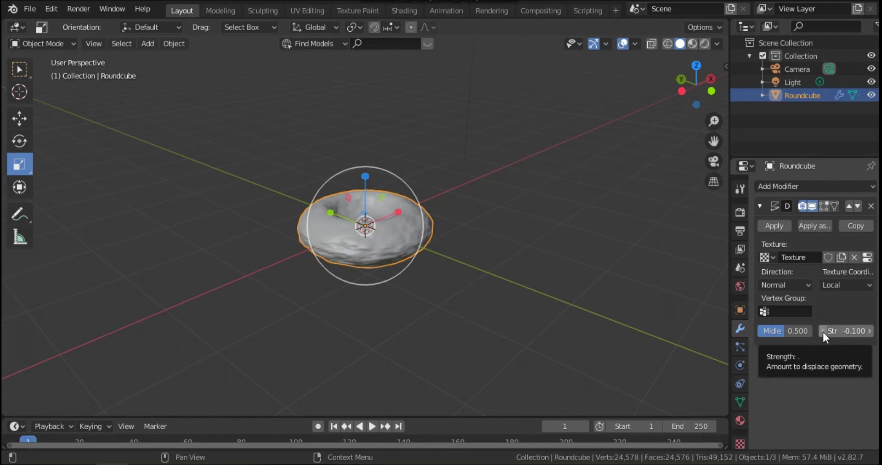
click(847, 330)
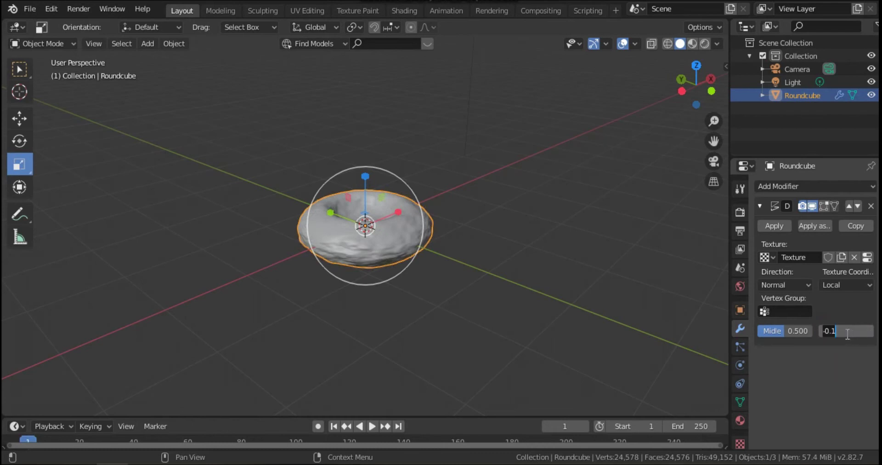
text(-0.)
key(Return)
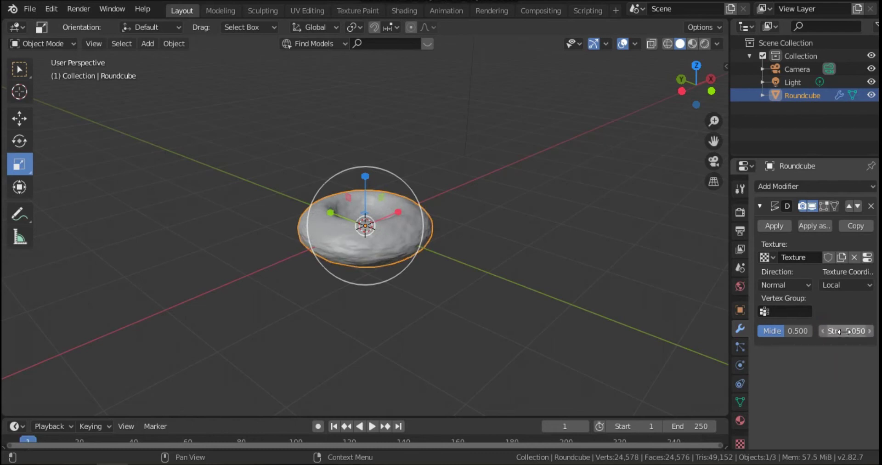
Orbit and zoom the view to inspect the gently lumpy dimpled disc
drag(367, 303, 240, 297)
middle_drag(240, 297, 394, 276)
scroll(459, 285, up, 4)
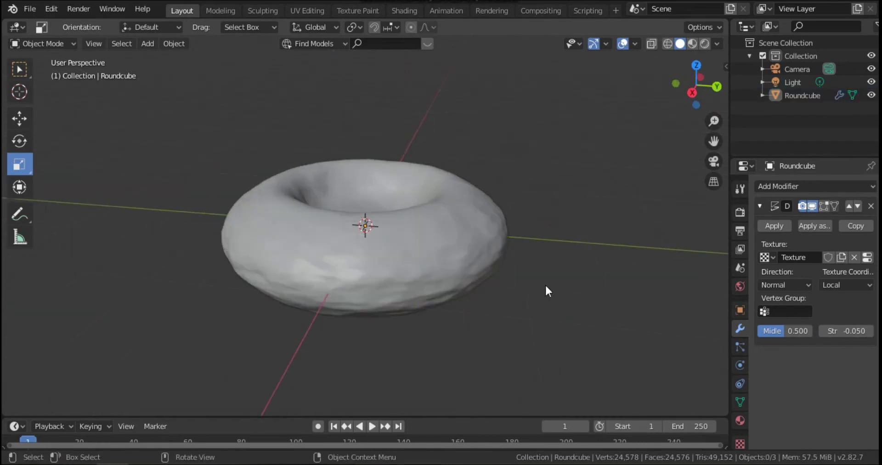
mouse_move(557, 299)
middle_down()
mouse_move(360, 296)
mouse_move(543, 297)
middle_up()
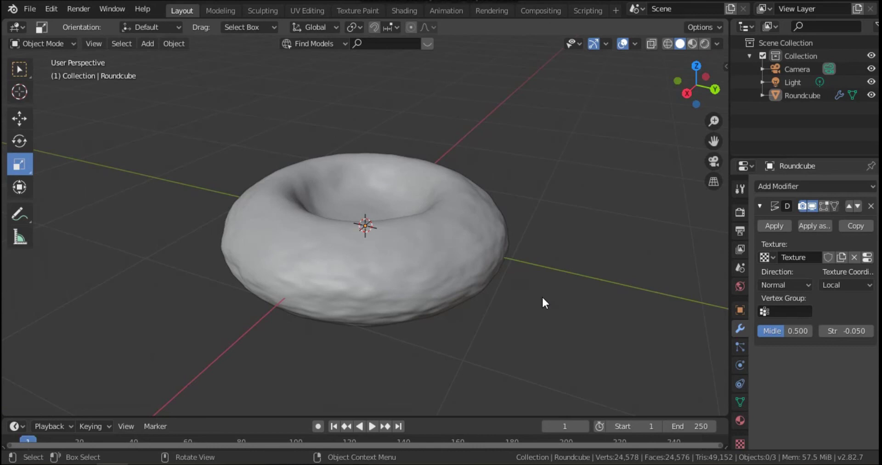
Switch to preview viewport shading and turn the timeline into an enlarged Shader Editor
click(704, 43)
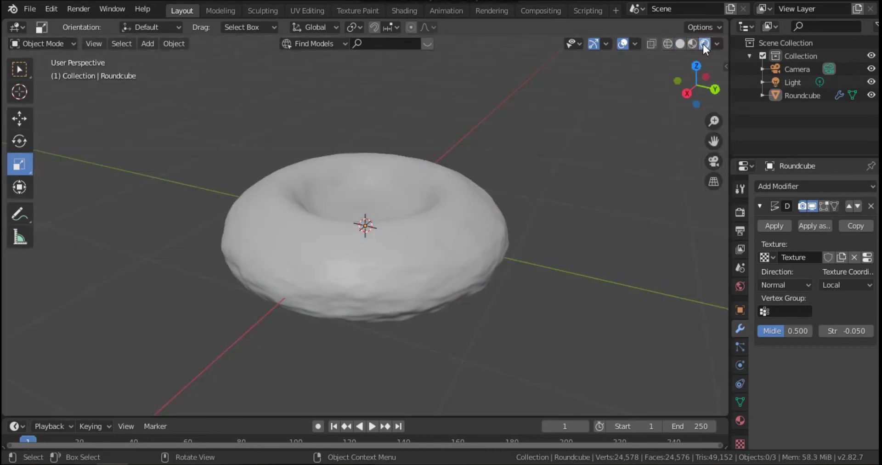
click(18, 427)
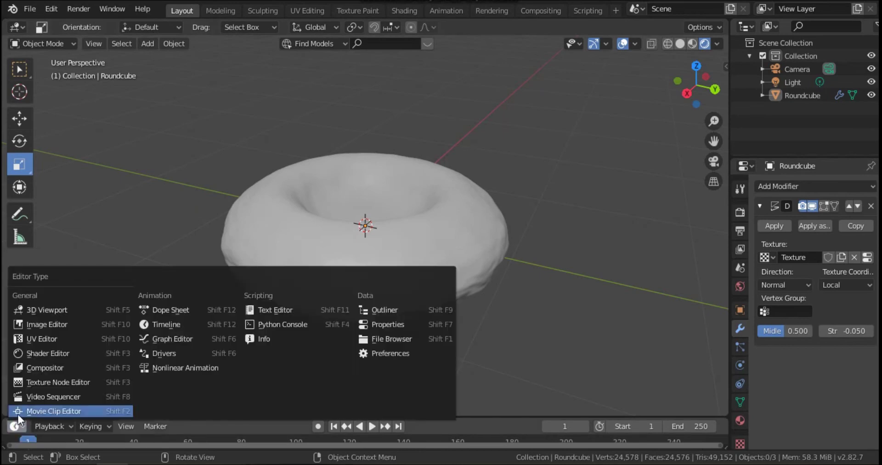
click(40, 353)
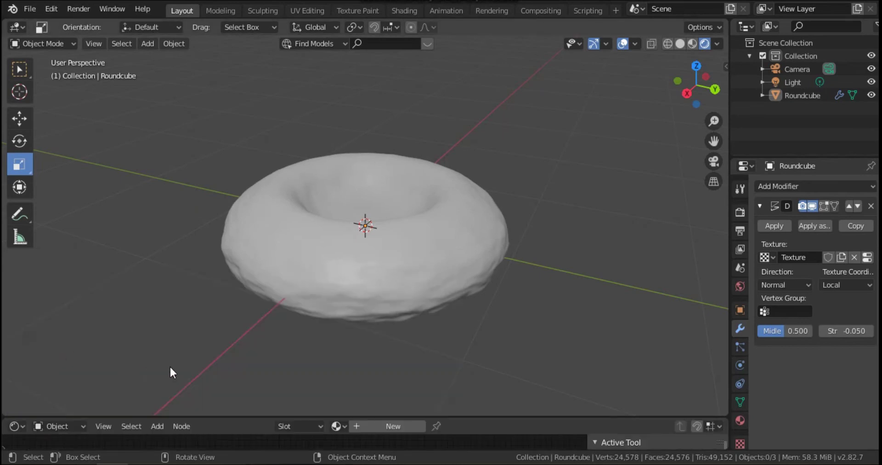
drag(447, 416, 458, 261)
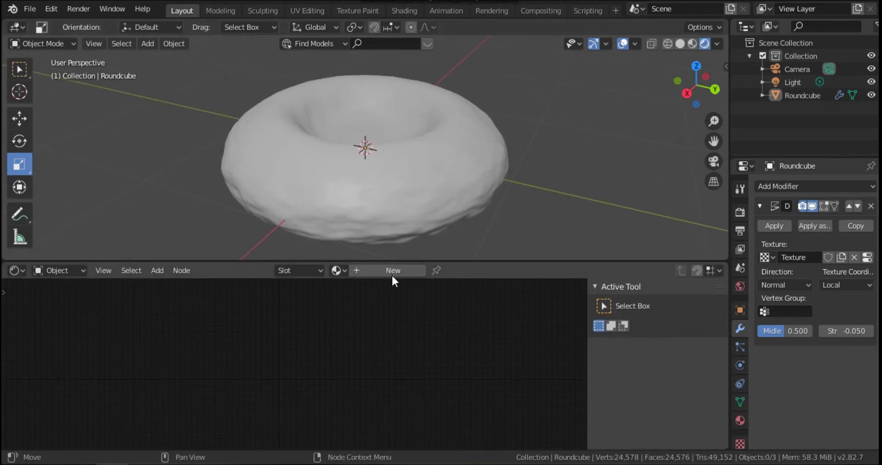
Select the Roundcube and create a new material, Material.001, for it
click(411, 190)
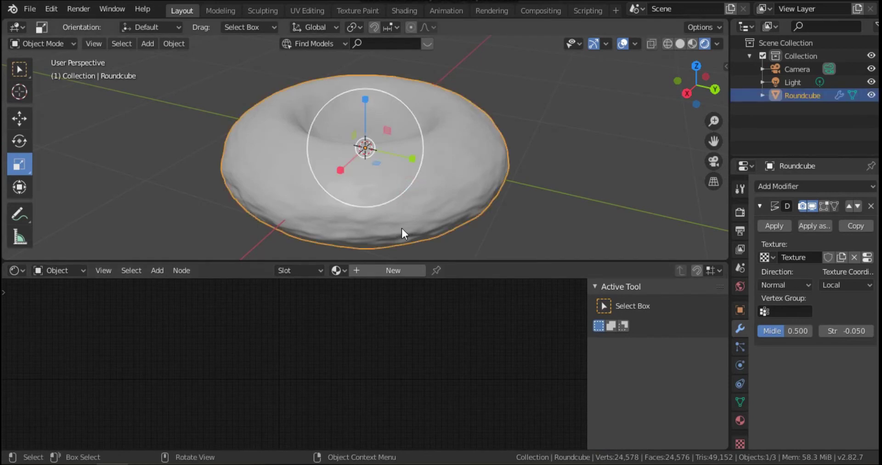
click(390, 272)
scroll(320, 357, up, 6)
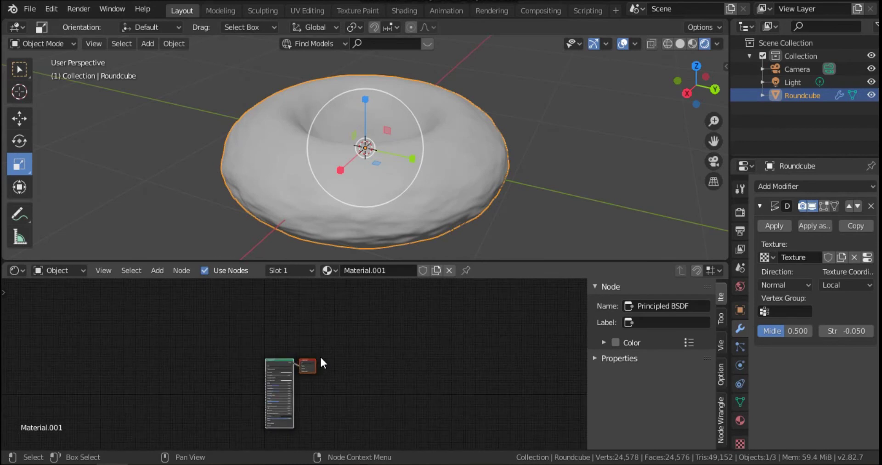
scroll(320, 354, up, 2)
drag(266, 351, 343, 303)
scroll(368, 324, up, 1)
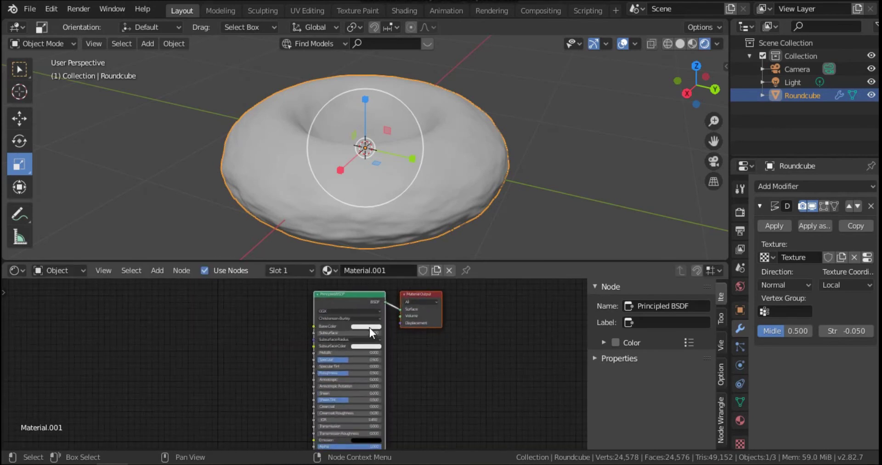
Set the Principled BSDF base colour to red
click(366, 327)
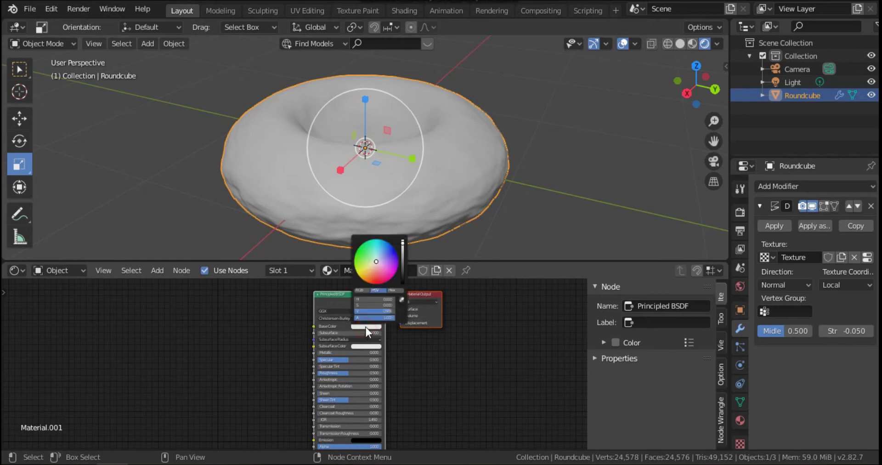
click(372, 274)
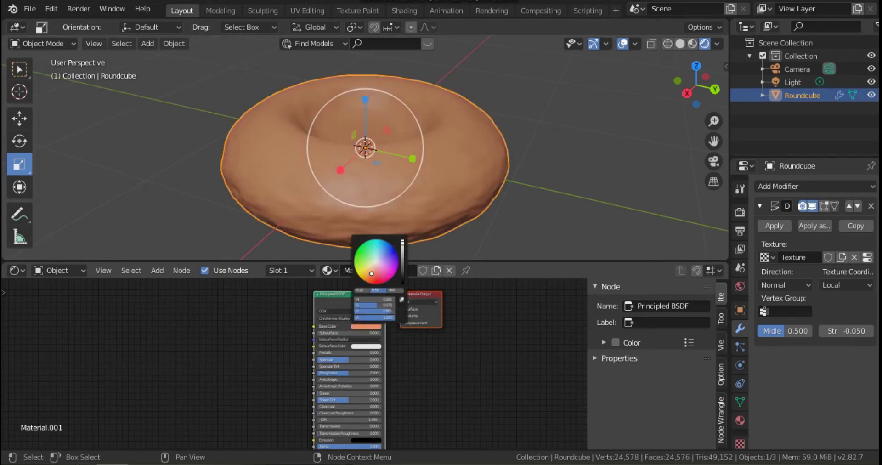
drag(371, 274, 374, 276)
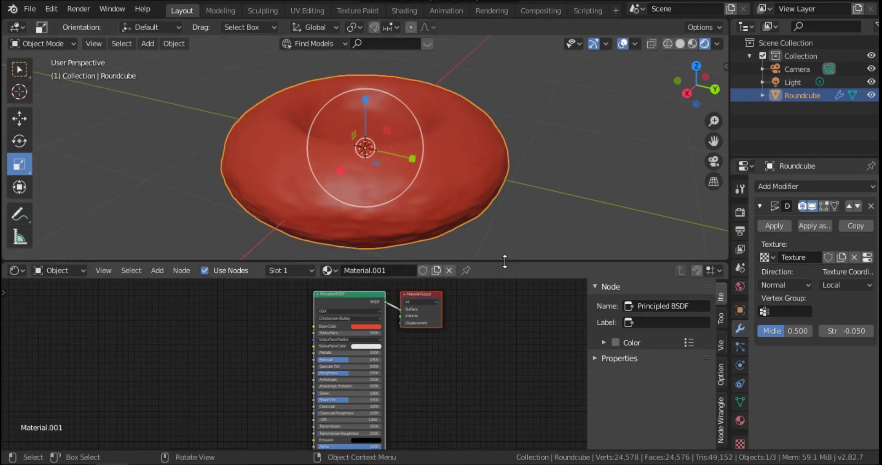
drag(505, 262, 484, 400)
middle_drag(555, 288, 551, 250)
click(585, 219)
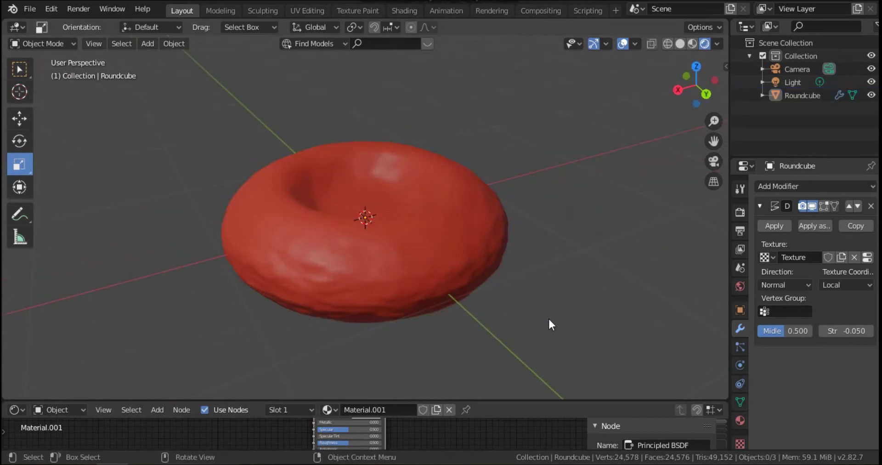
Switch the node editor to the World shader and enlarge it
click(69, 407)
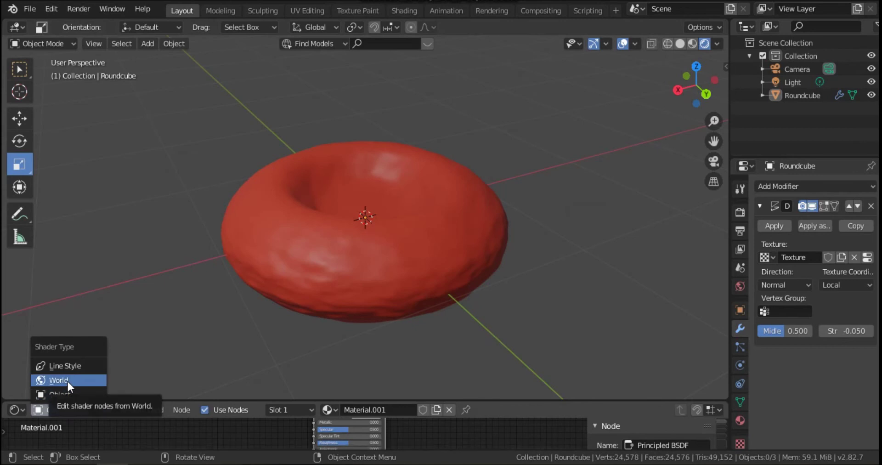
click(67, 380)
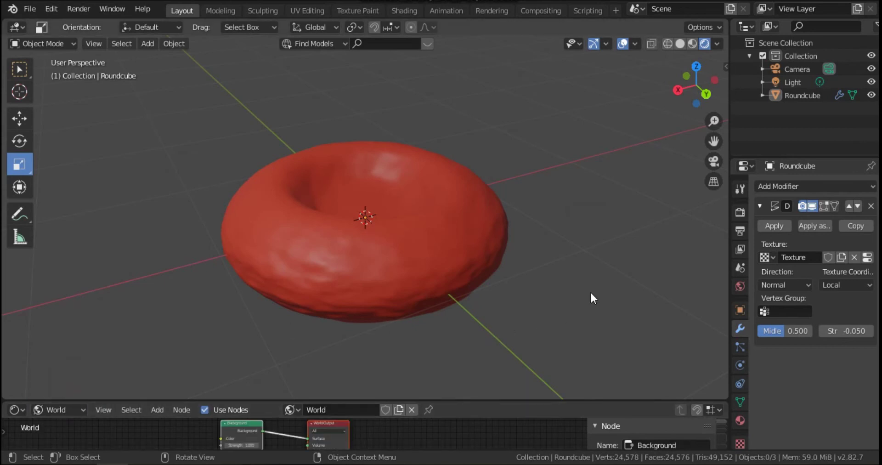
middle_drag(591, 290, 494, 385)
click(67, 409)
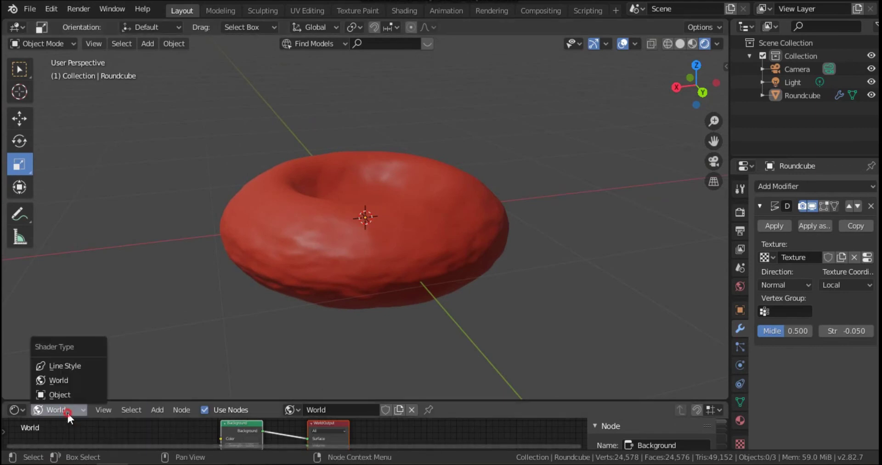
drag(507, 399, 509, 255)
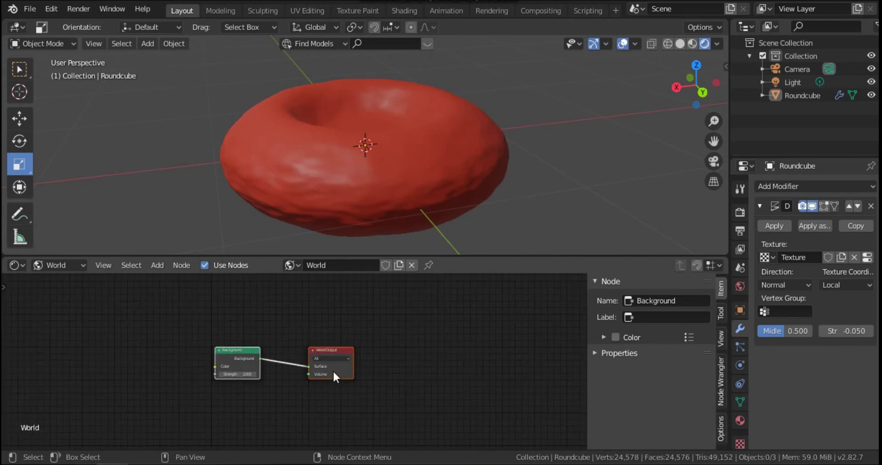
scroll(333, 368, up, 2)
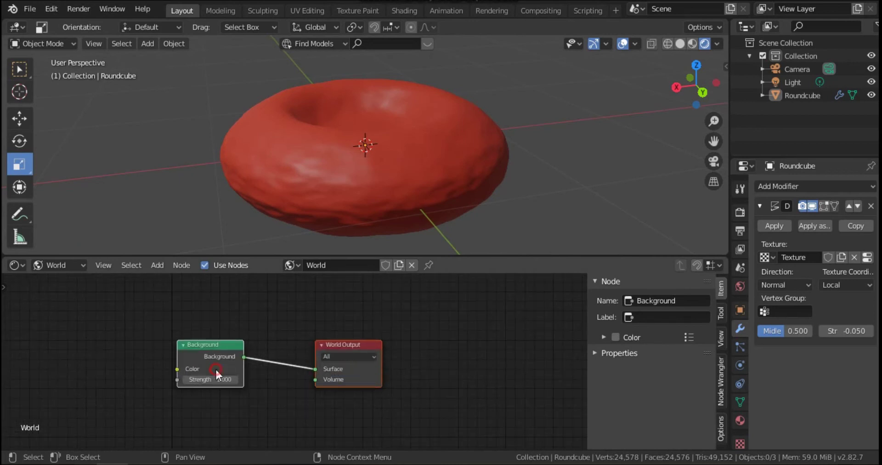
Set the World Background colour's Value to 0, making it black
click(215, 368)
drag(294, 283, 295, 300)
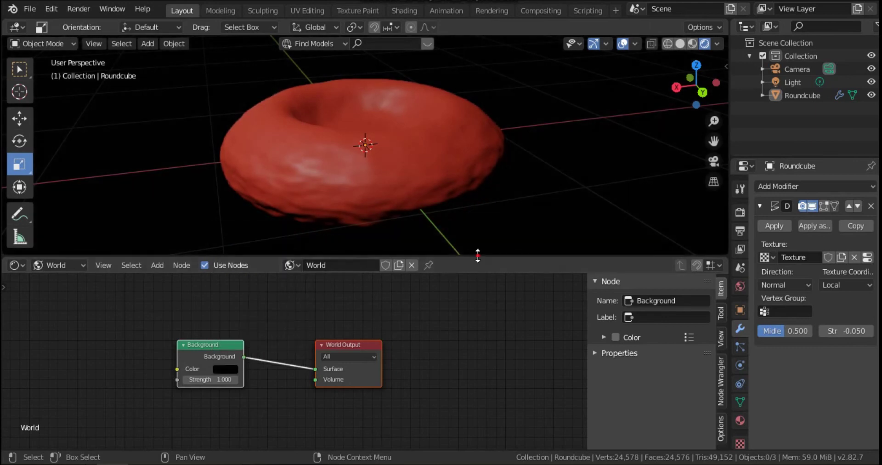
drag(478, 256, 506, 406)
middle_drag(481, 301, 448, 255)
Add an Area light to the scene
click(148, 44)
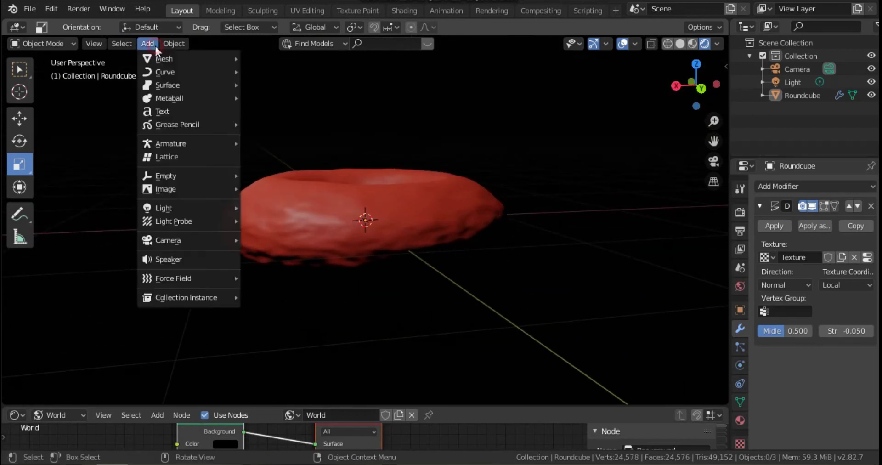
mouse_move(176, 207)
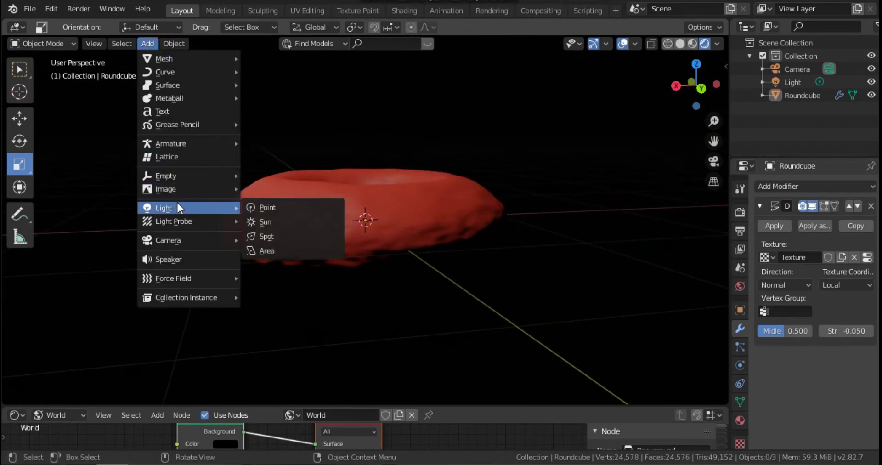
click(271, 251)
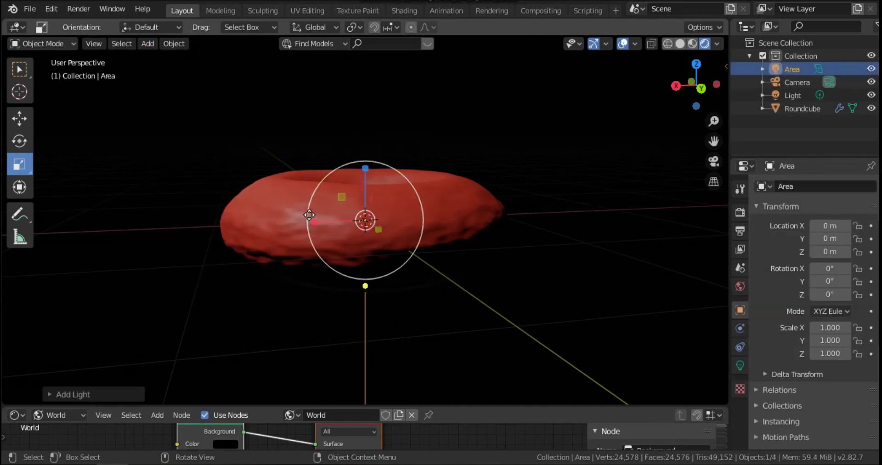
Raise the area light above the disc to Z 0.6048 and scale it to 1.593
click(21, 120)
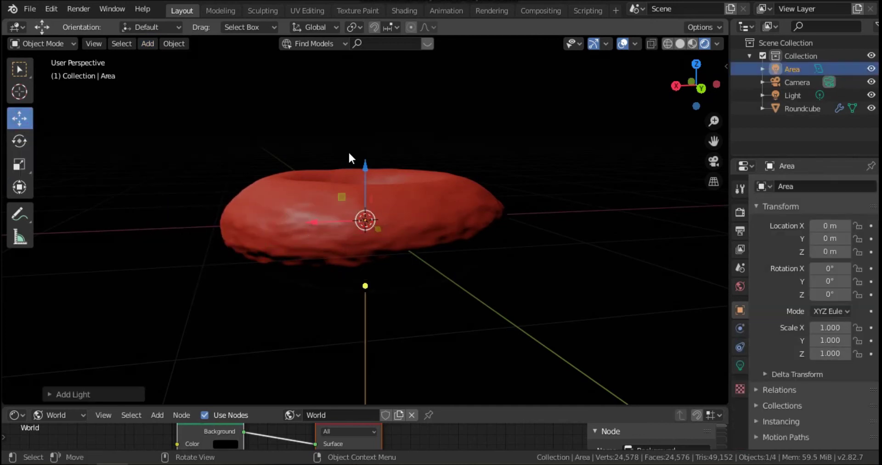
drag(365, 172, 356, 90)
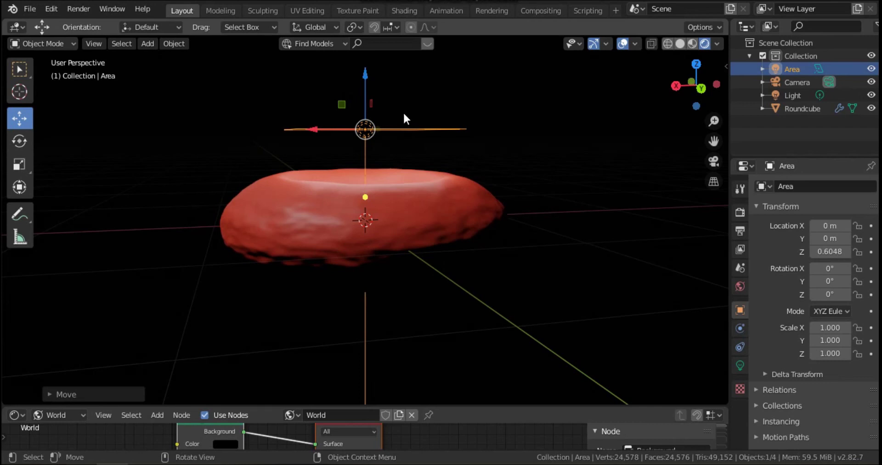
key(s)
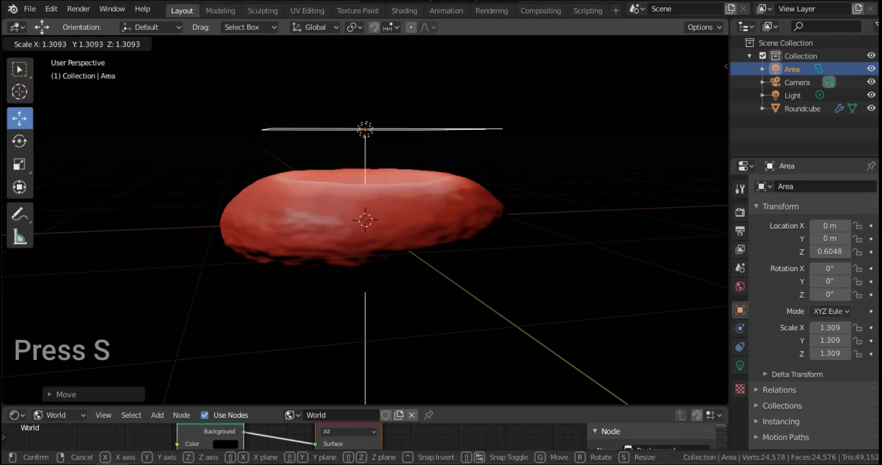
click(431, 115)
middle_drag(535, 278, 546, 276)
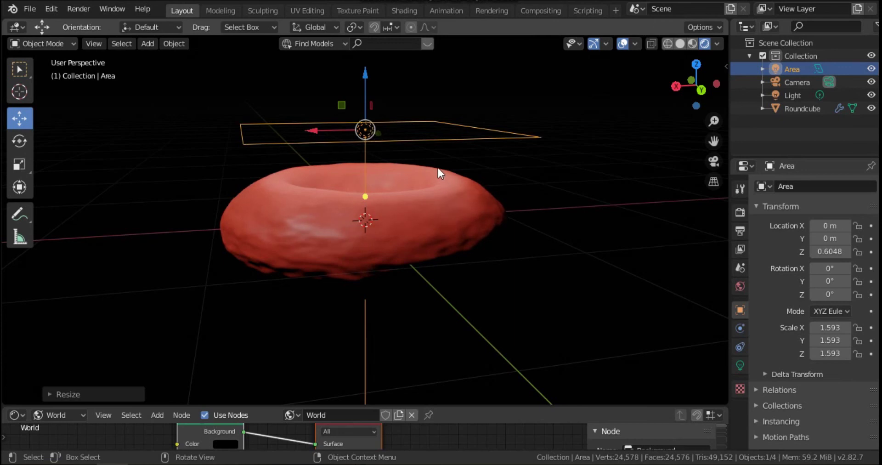
Duplicate the area light and move the copy below the disc to Z -0.6637
key(shift+d)
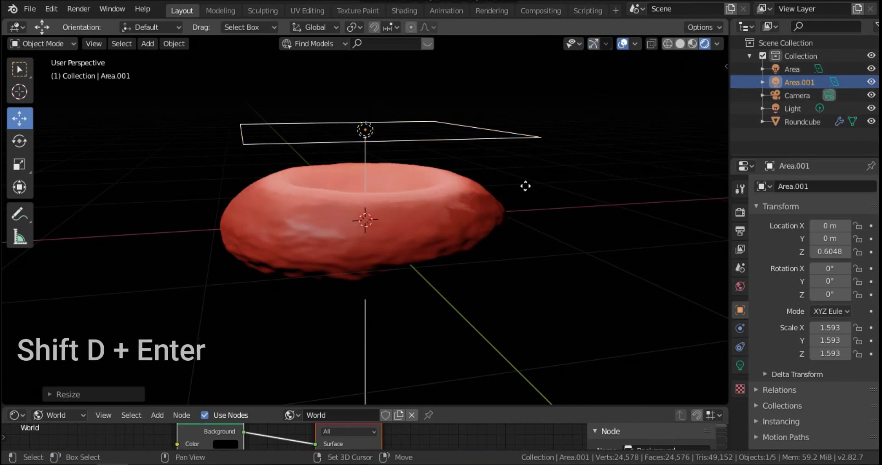
key(Return)
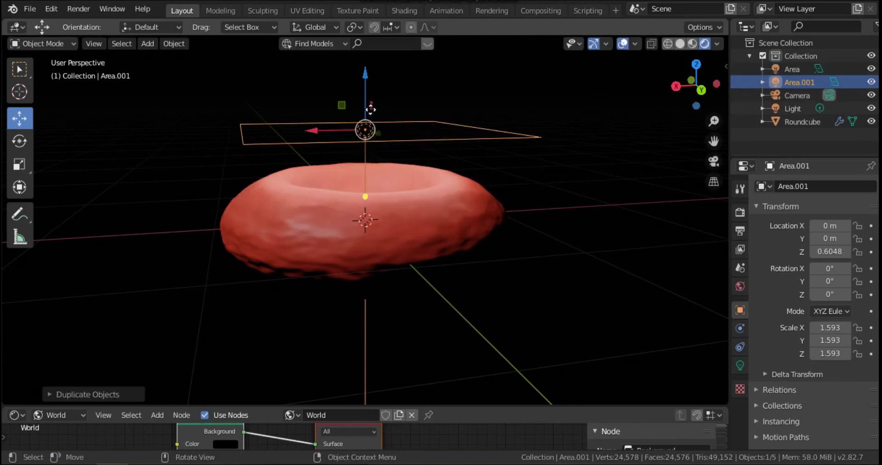
drag(366, 96, 363, 275)
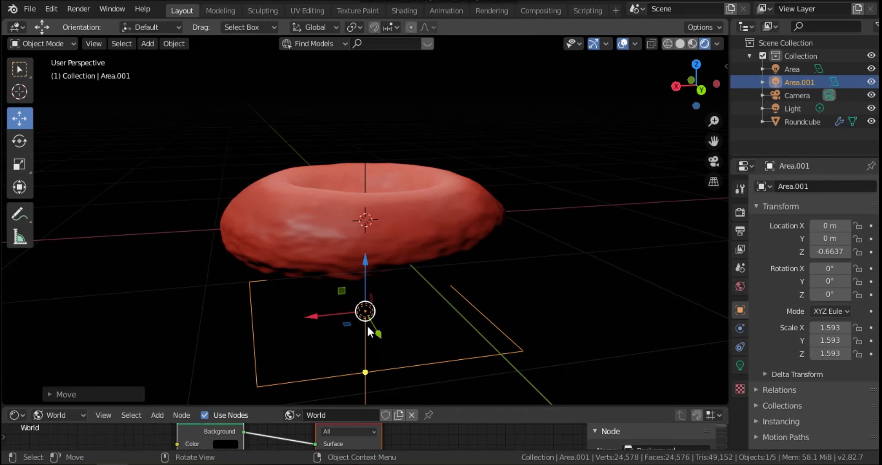
Rotate the lower light to about -9.3°, -171°, -20.6° so it faces up at the disc
click(17, 142)
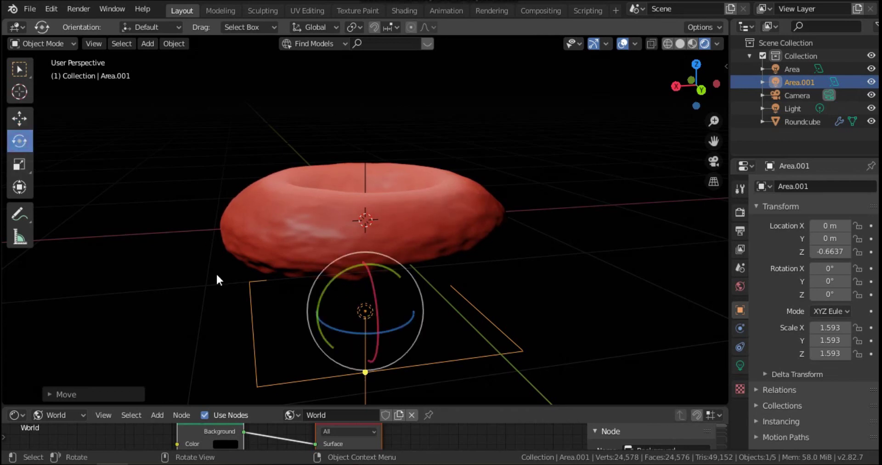
drag(338, 364, 387, 276)
middle_drag(589, 273, 480, 290)
drag(421, 288, 417, 270)
middle_drag(575, 279, 75, 275)
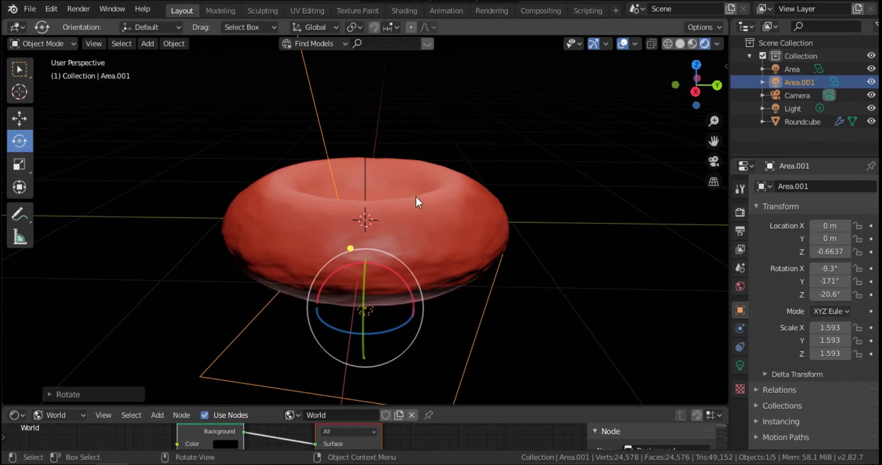
mouse_move(380, 254)
mouse_down()
mouse_move(441, 221)
mouse_move(395, 250)
mouse_up()
Turn off shadows for the upper area light named Area in its light settings
click(404, 143)
click(575, 232)
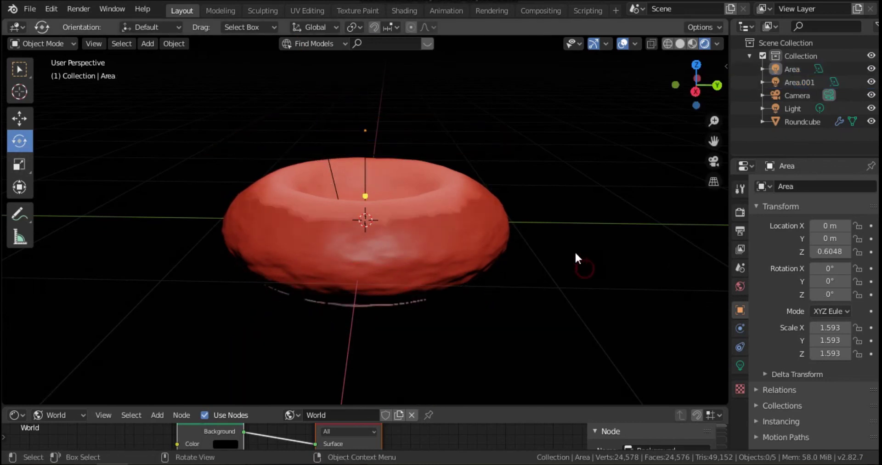
click(792, 68)
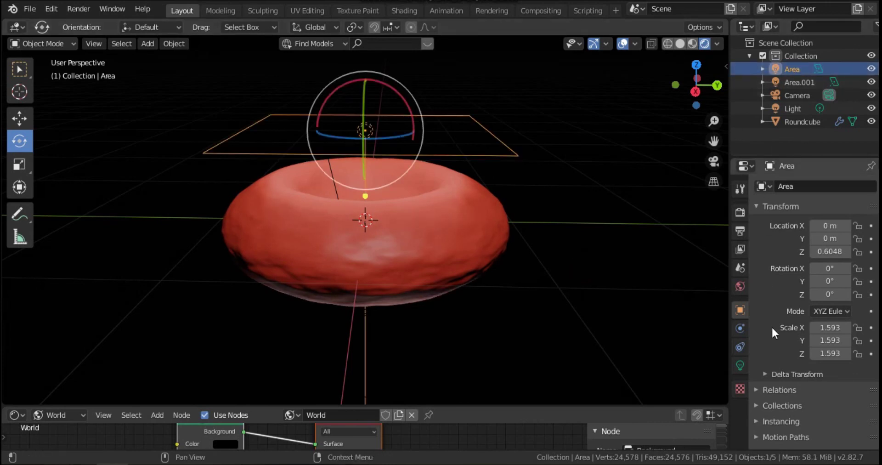
click(739, 366)
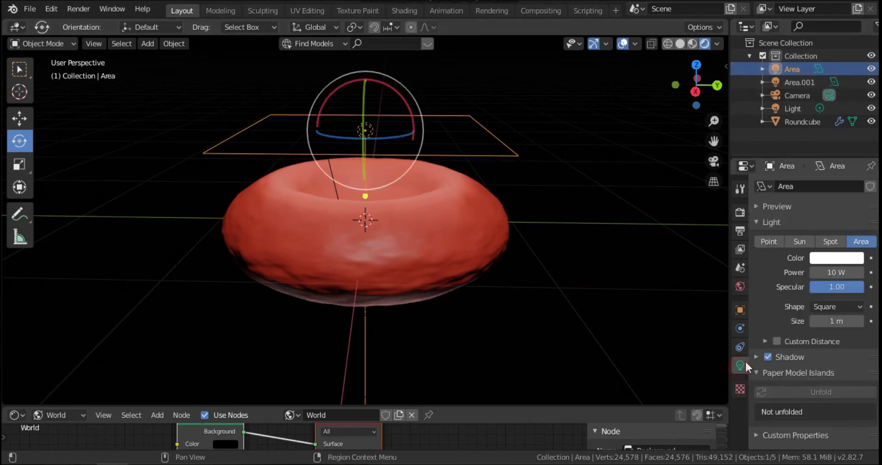
click(767, 357)
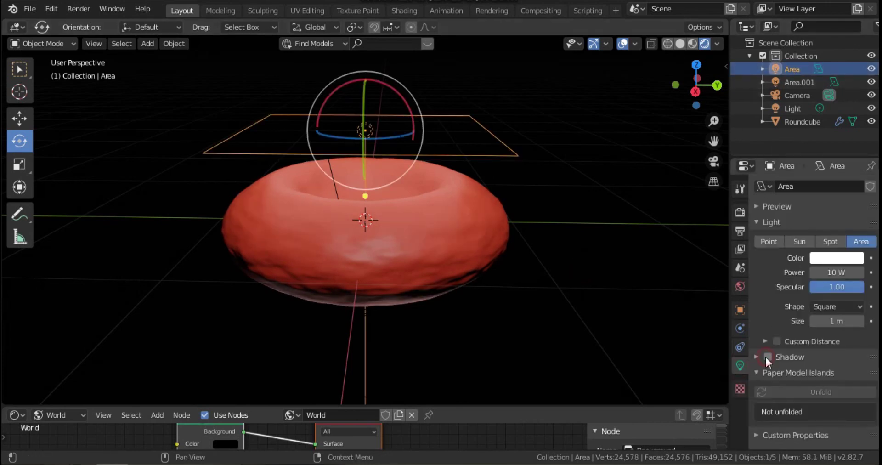
Hide the viewport overlays and navigation gizmo to view the disc from above against black
click(799, 81)
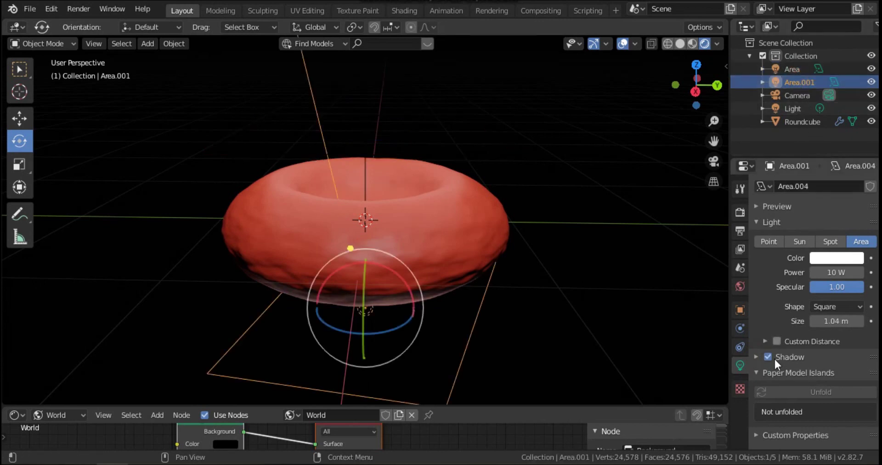
click(596, 280)
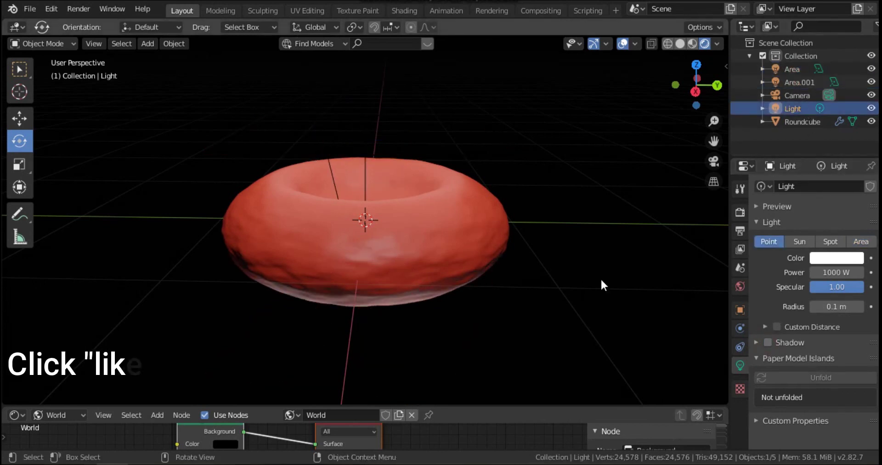
middle_drag(557, 298, 435, 281)
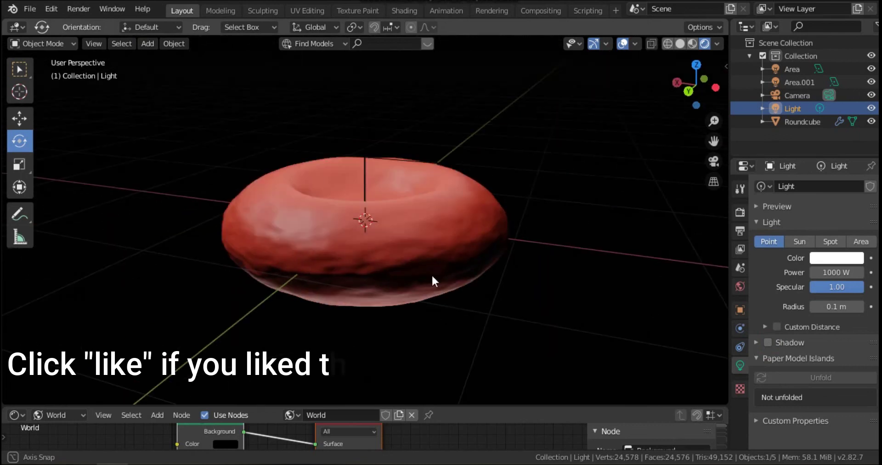
click(623, 44)
click(593, 44)
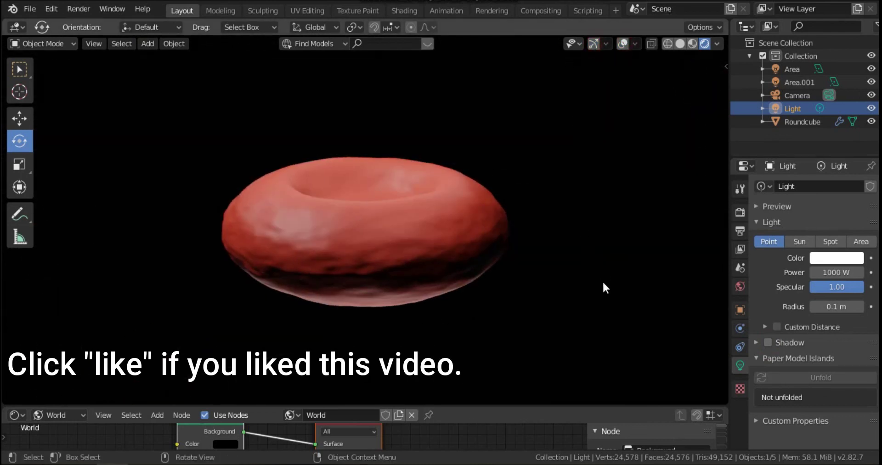
mouse_move(597, 288)
middle_down()
mouse_move(356, 270)
mouse_move(578, 307)
mouse_move(599, 290)
middle_up()
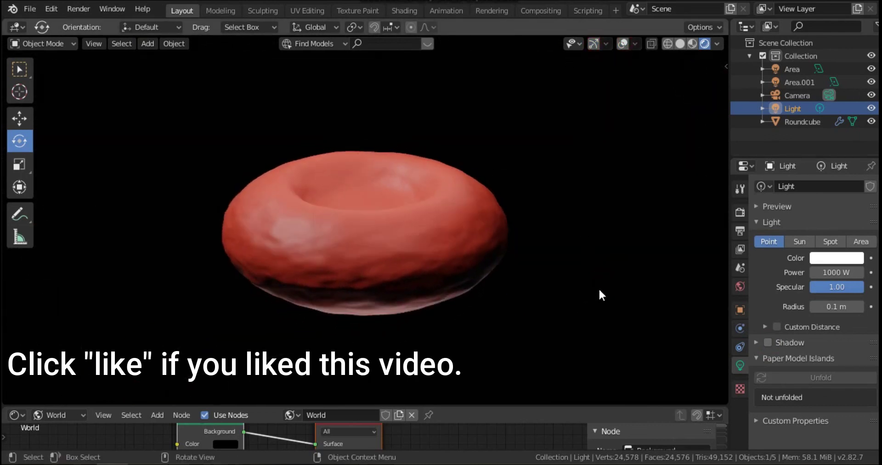